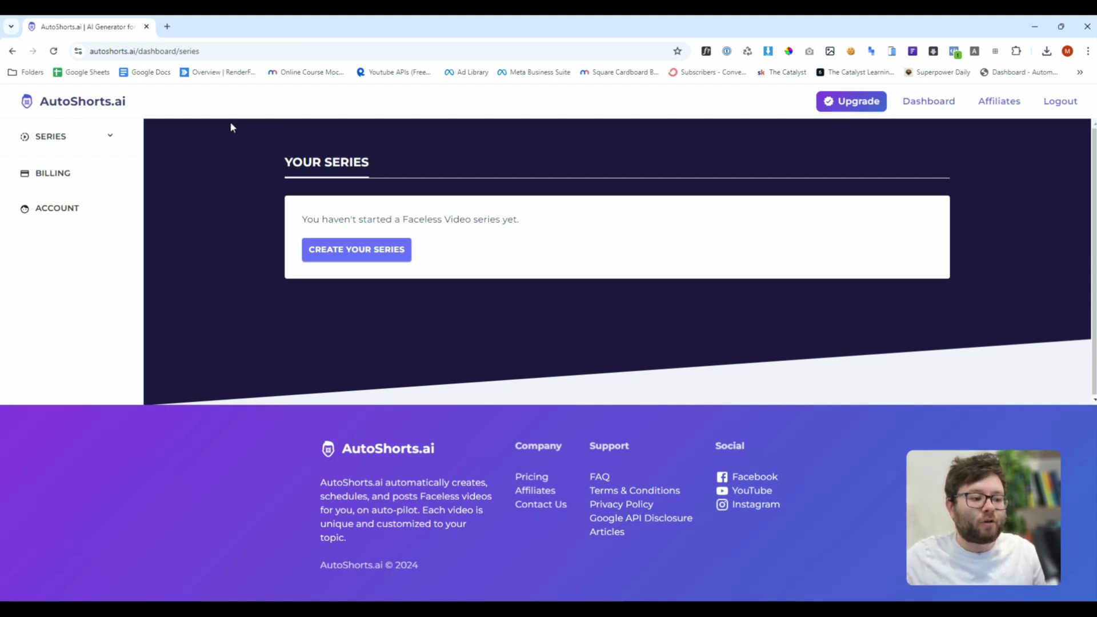
# Start a new series from the SERIES sidebar and set its destination to Email Me Instead
pyautogui.click(99, 131)
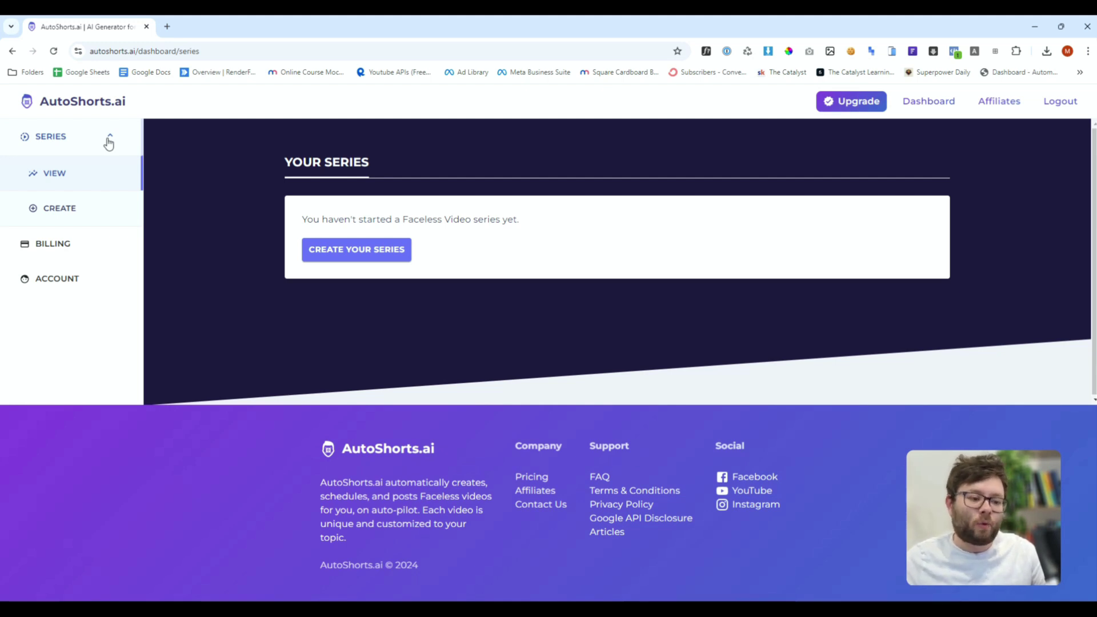
pyautogui.click(375, 250)
pyautogui.click(548, 341)
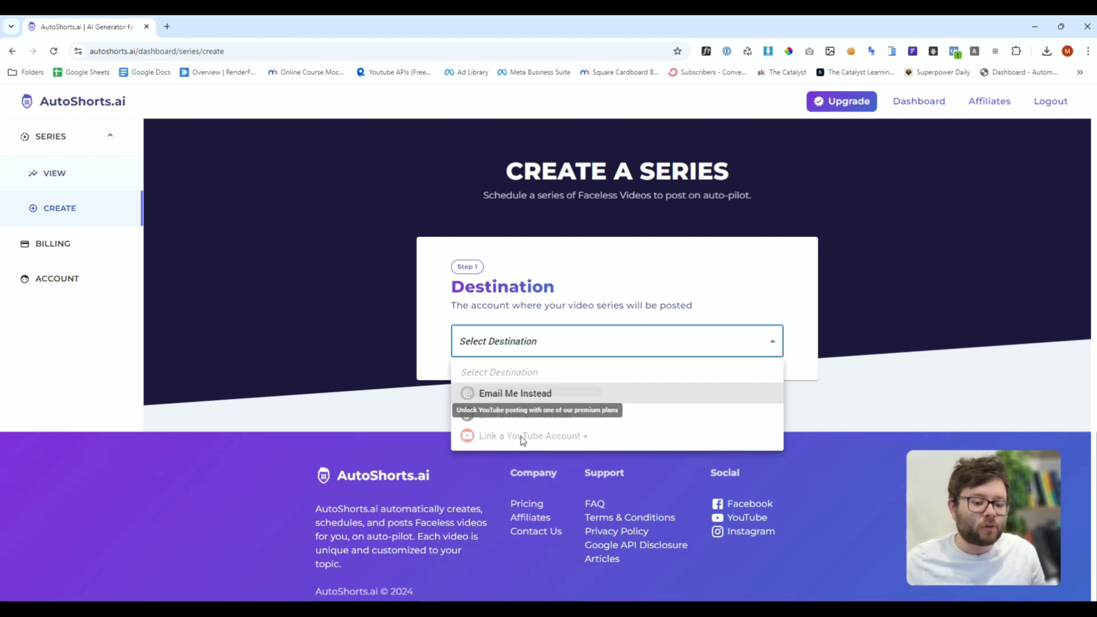
pyautogui.click(518, 394)
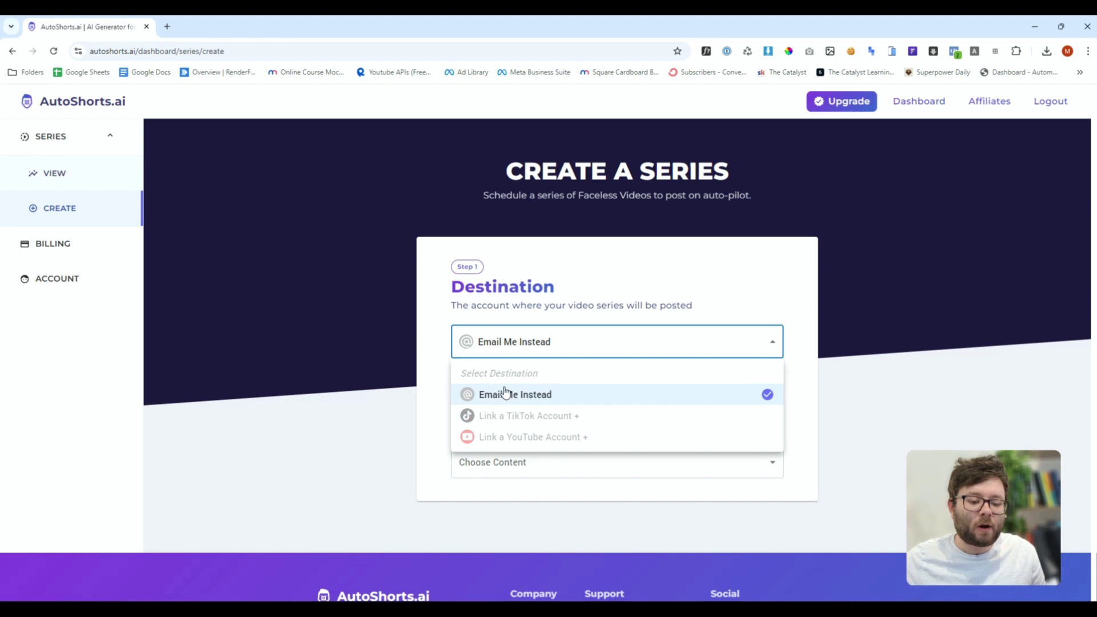
pyautogui.click(445, 411)
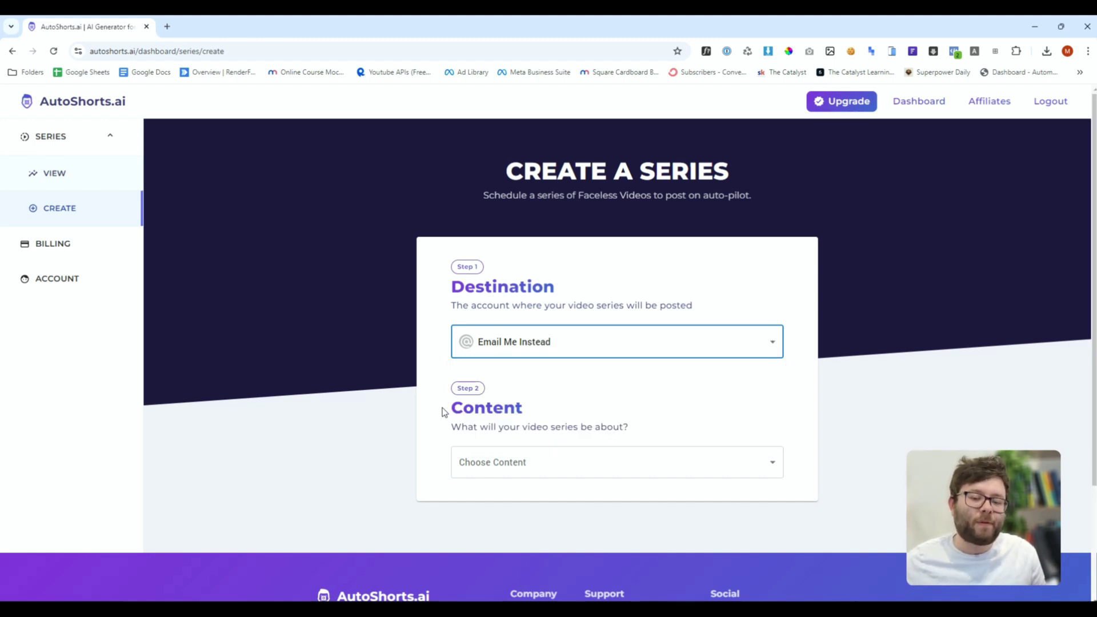
# Choose Custom Topic as the content and enter the prompt 'create dog training'
pyautogui.click(530, 462)
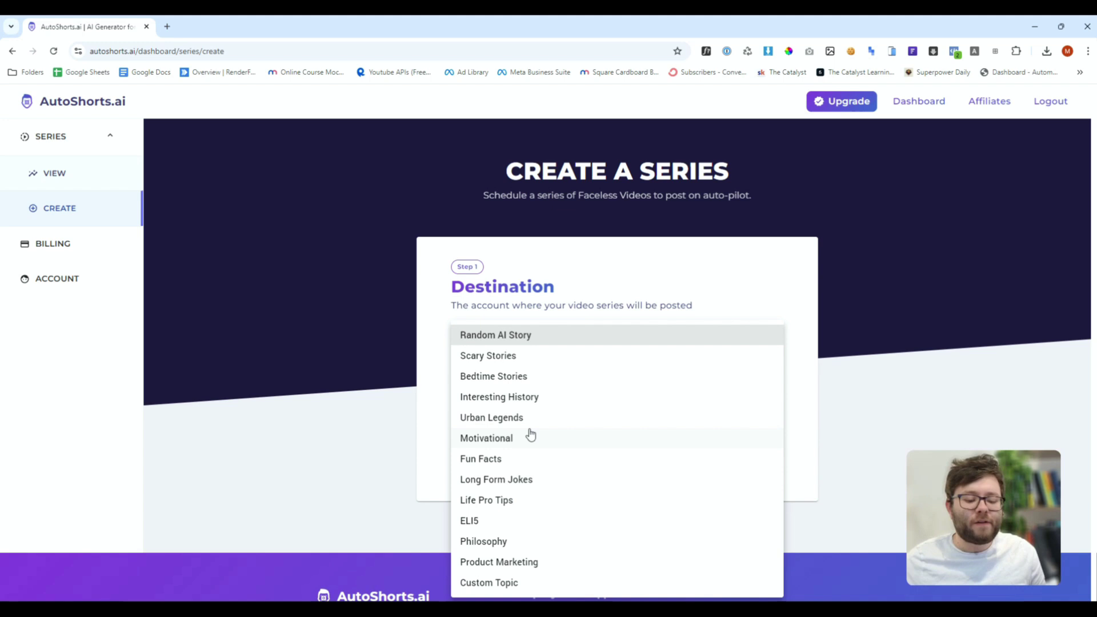
pyautogui.click(509, 582)
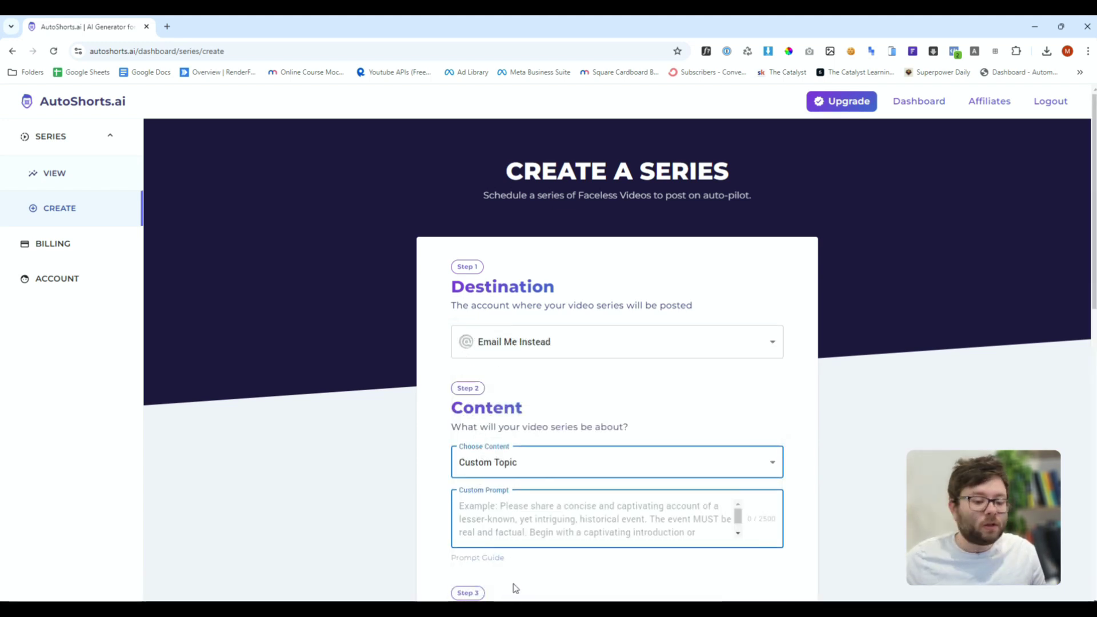
pyautogui.scroll(-2, 515, 589)
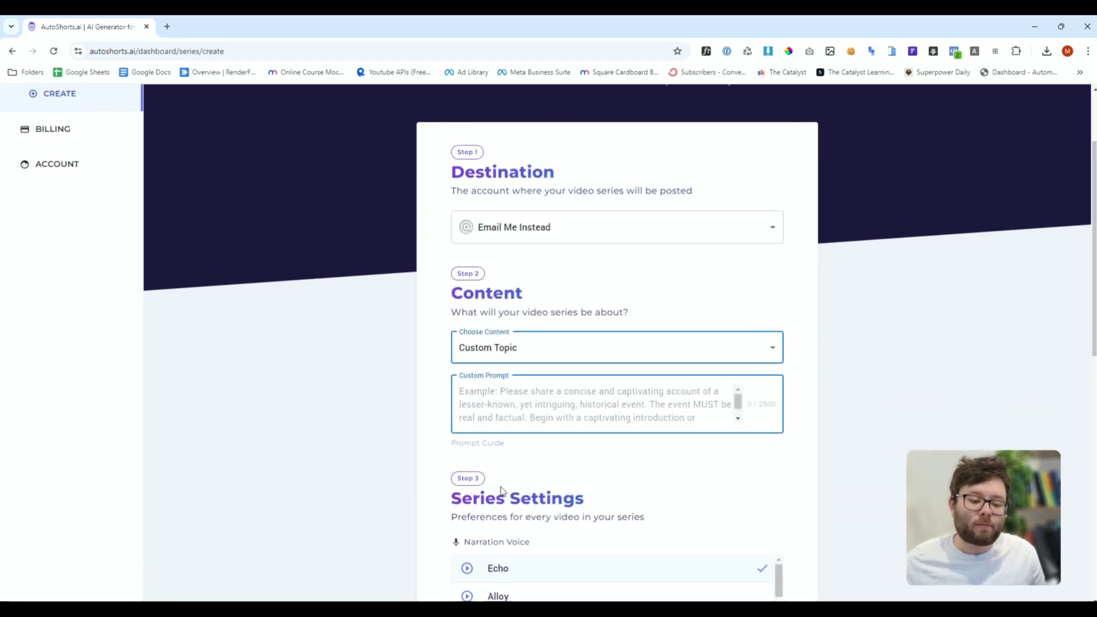
pyautogui.click(564, 405)
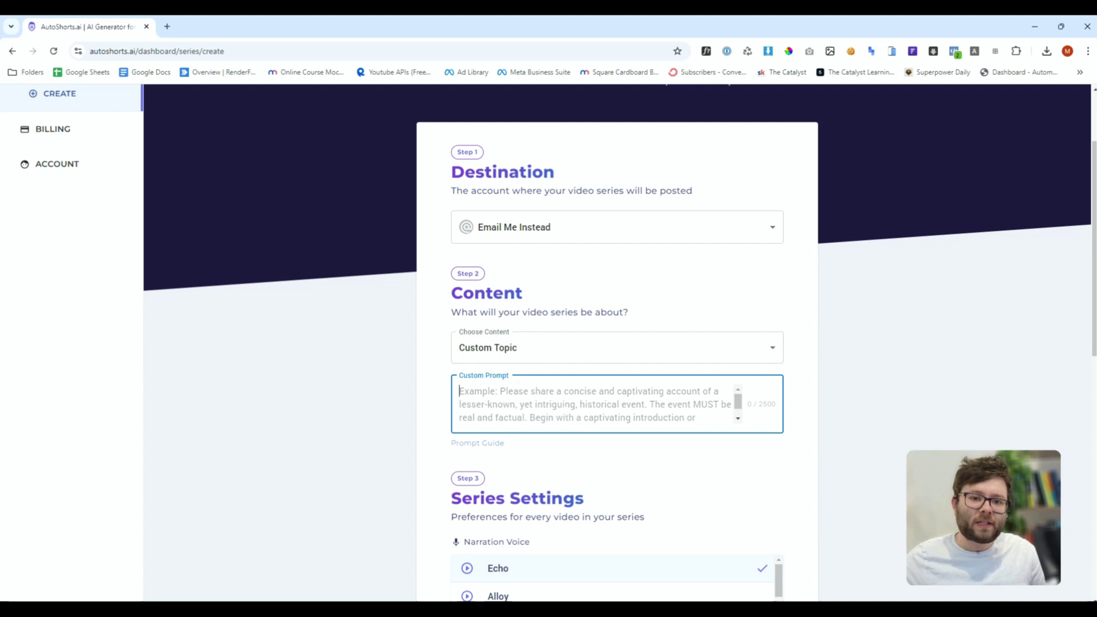
pyautogui.write('create')
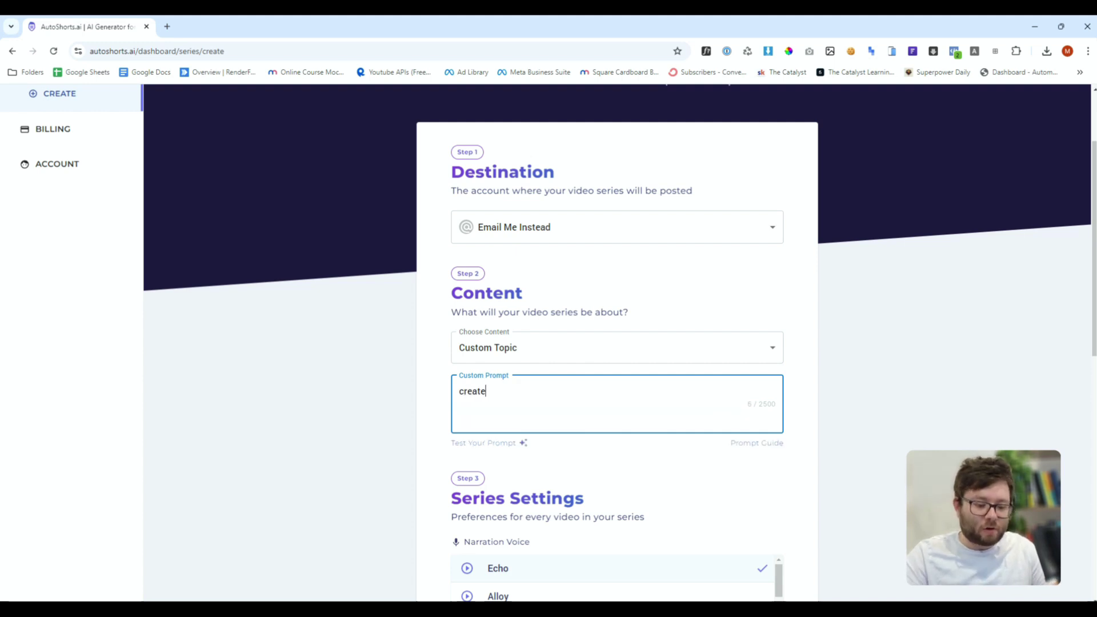
pyautogui.write(' dog trai')
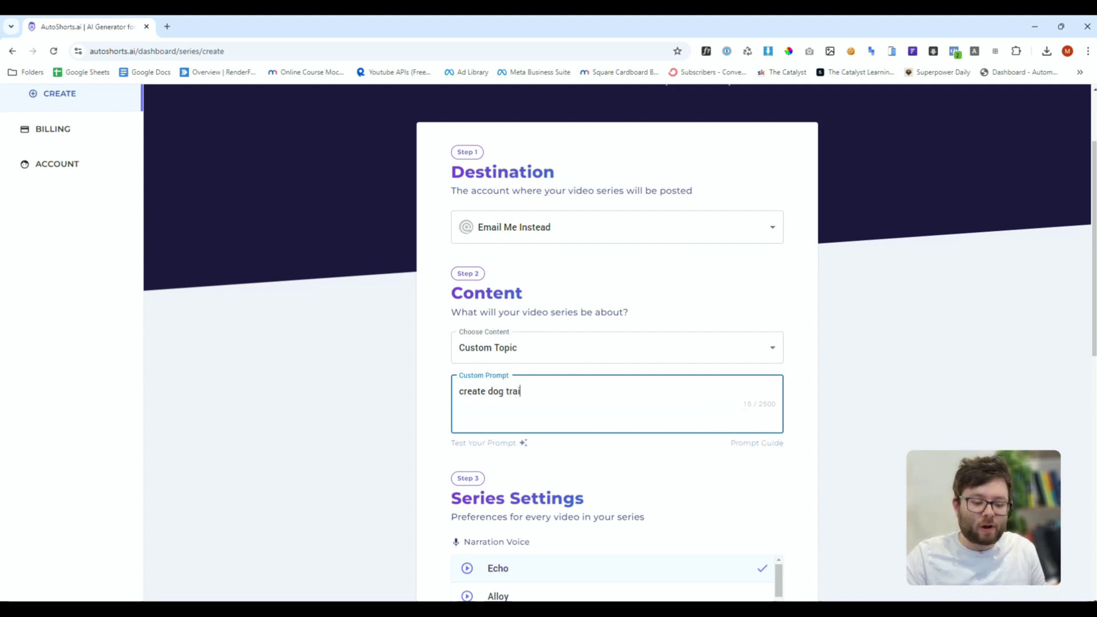
pyautogui.write('ning videos')
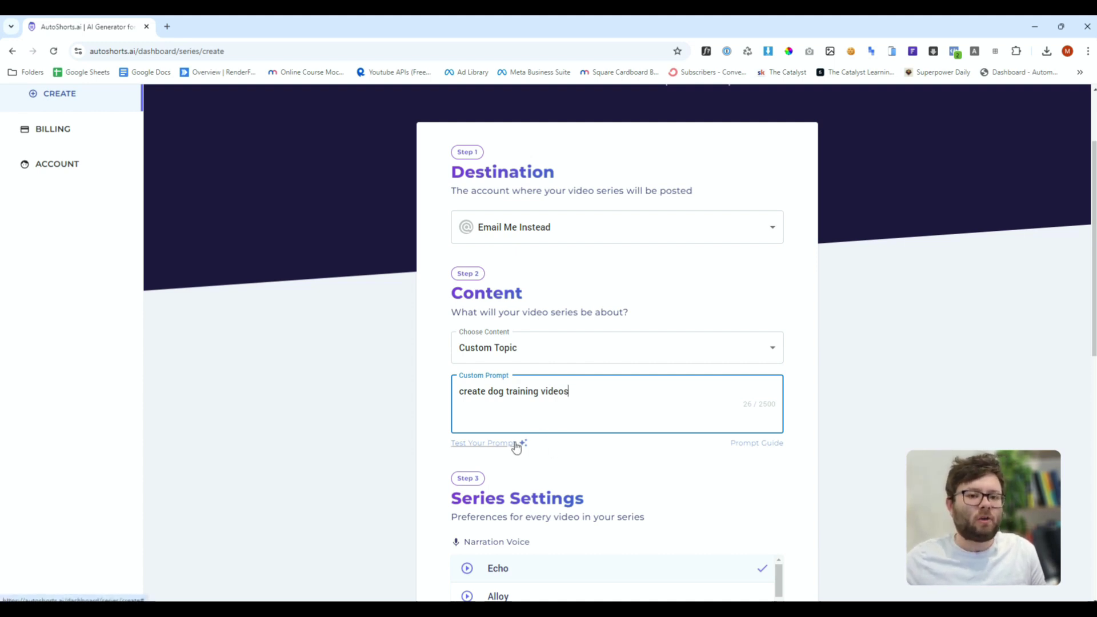
# Generate and read the sample script for the dog training prompt, then close it
pyautogui.click(474, 443)
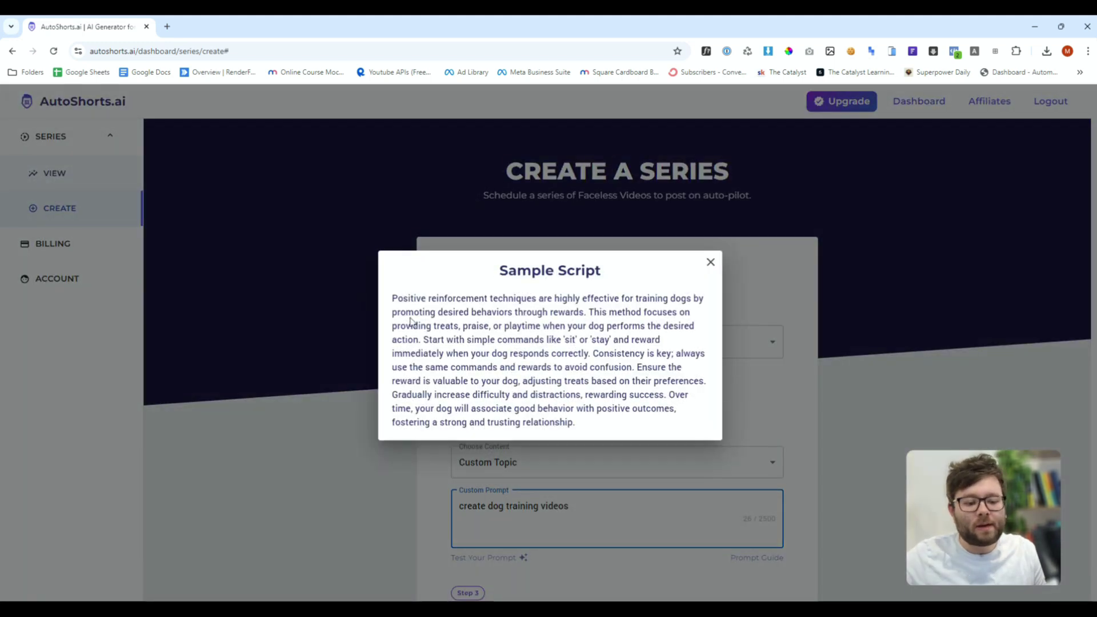
pyautogui.moveTo(392, 298); pyautogui.dragTo(621, 429)
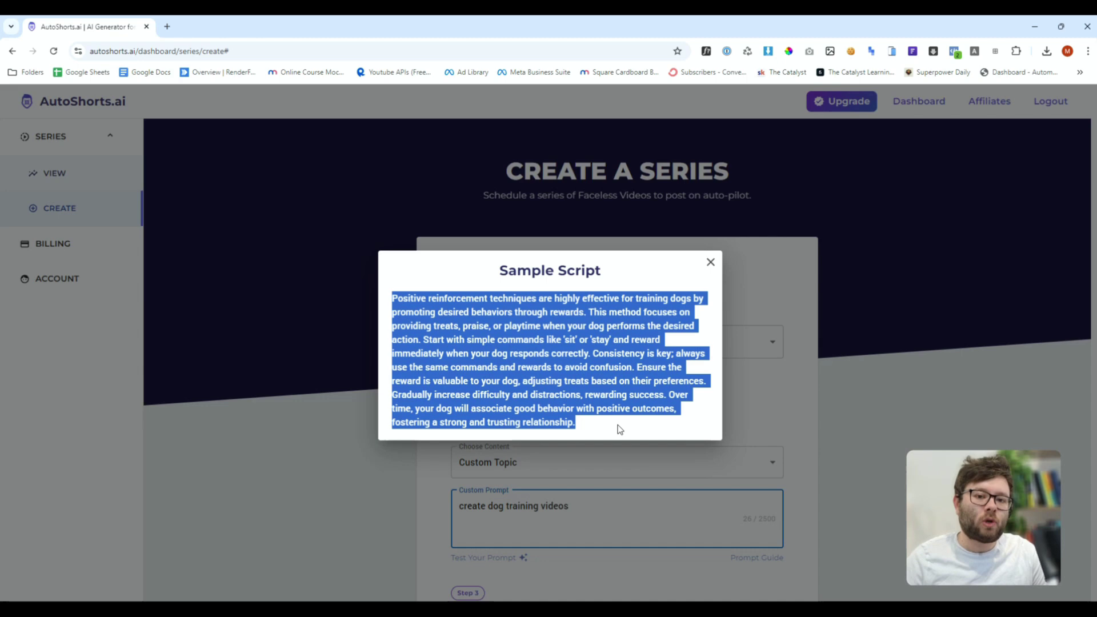
pyautogui.click(546, 445)
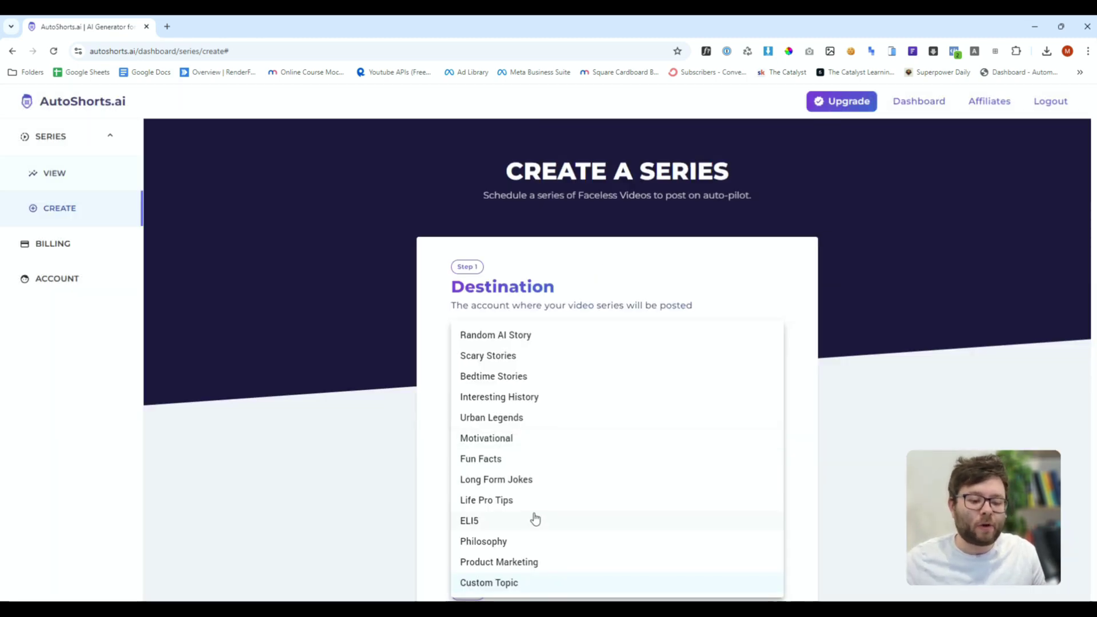
# Choose Scary Stories as the series content topic
pyautogui.click(510, 357)
pyautogui.scroll(-5, 512, 319)
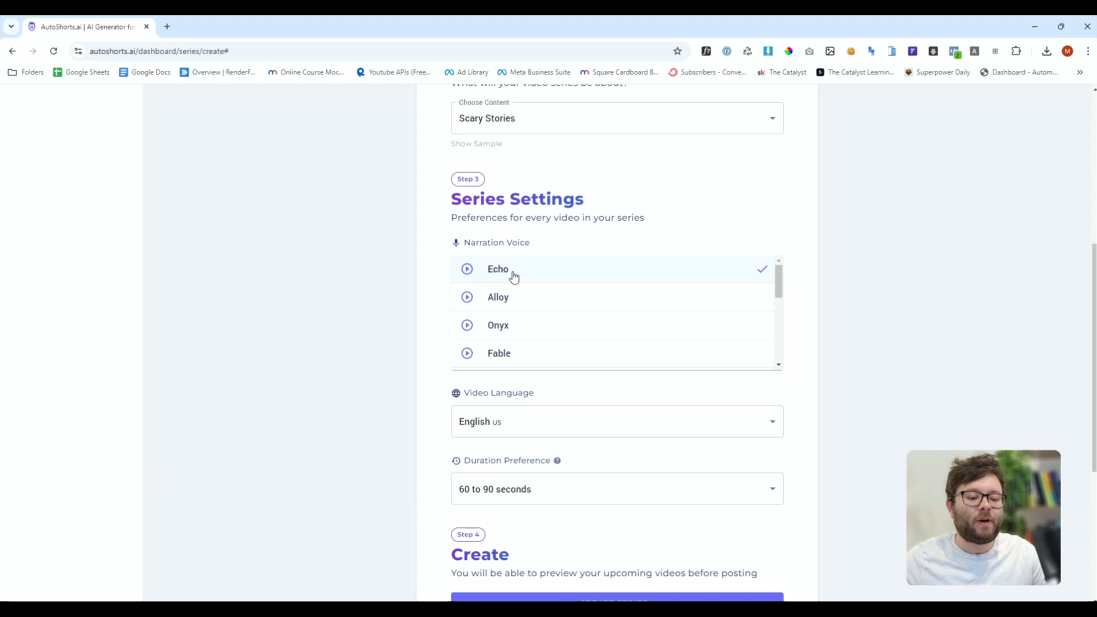
pyautogui.scroll(-1, 516, 305)
pyautogui.scroll(1, 518, 307)
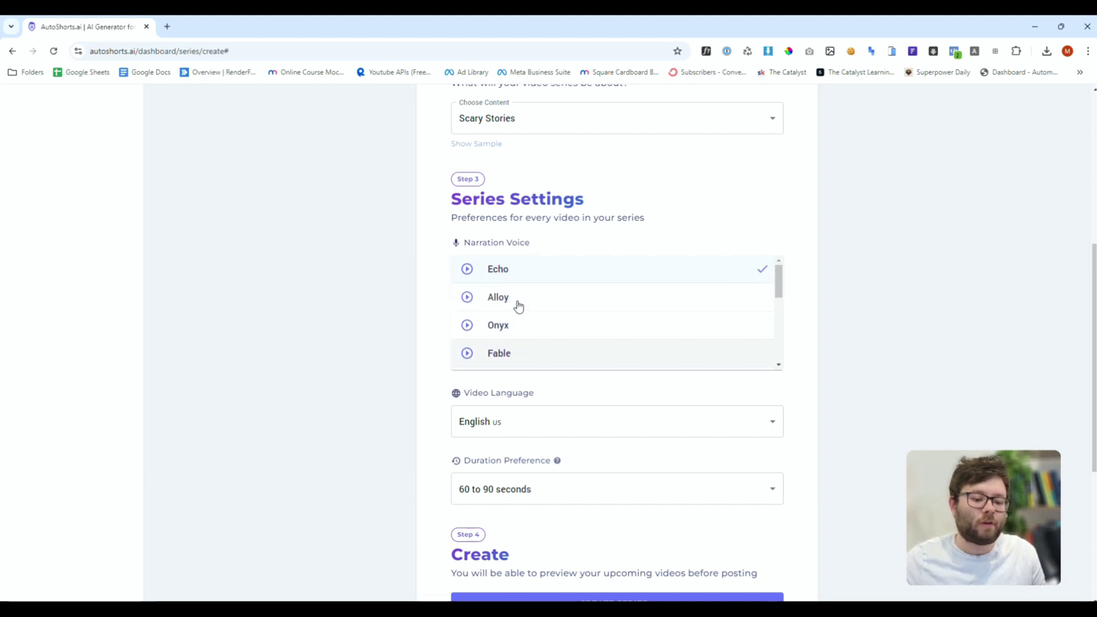
# Preview the Echo, Alloy, Onyx and Fable narration voices, keeping Echo selected
pyautogui.click(466, 271)
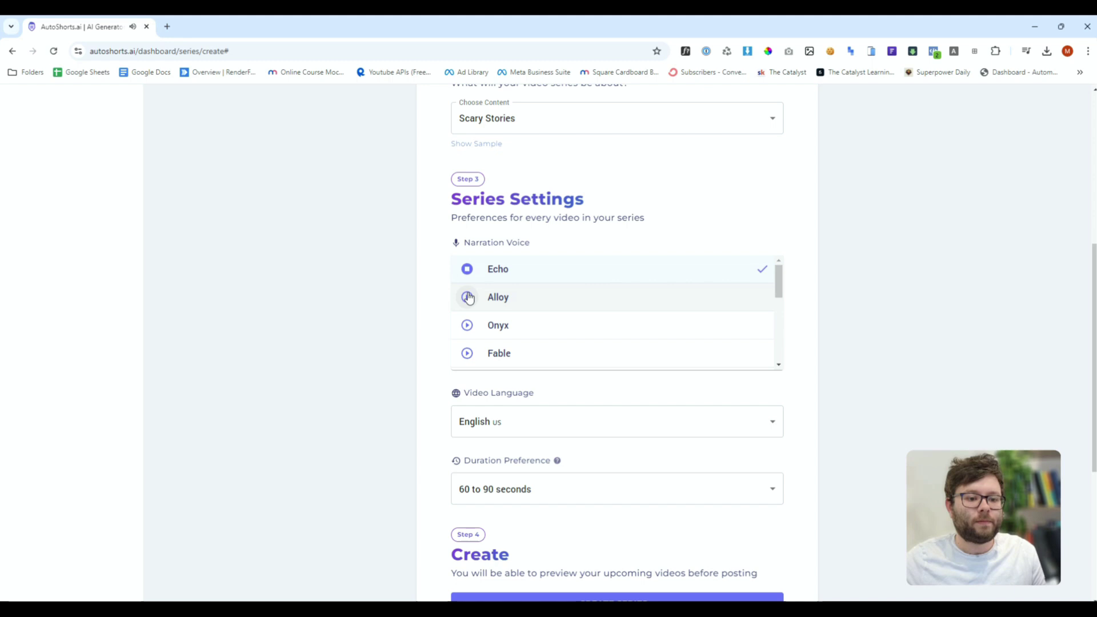
pyautogui.click(467, 297)
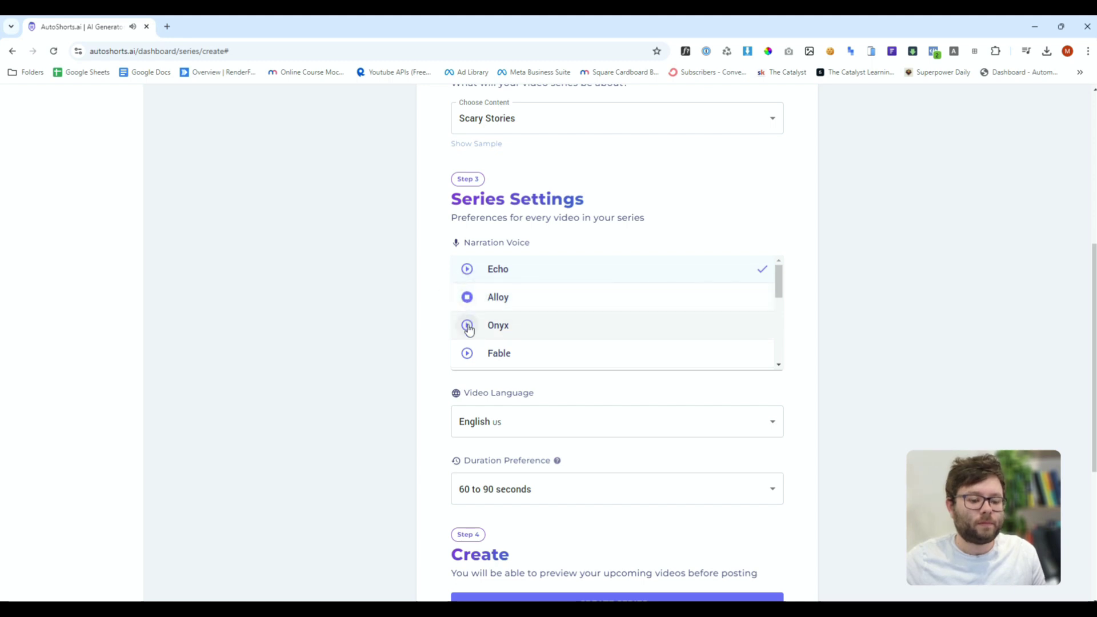
pyautogui.click(468, 327)
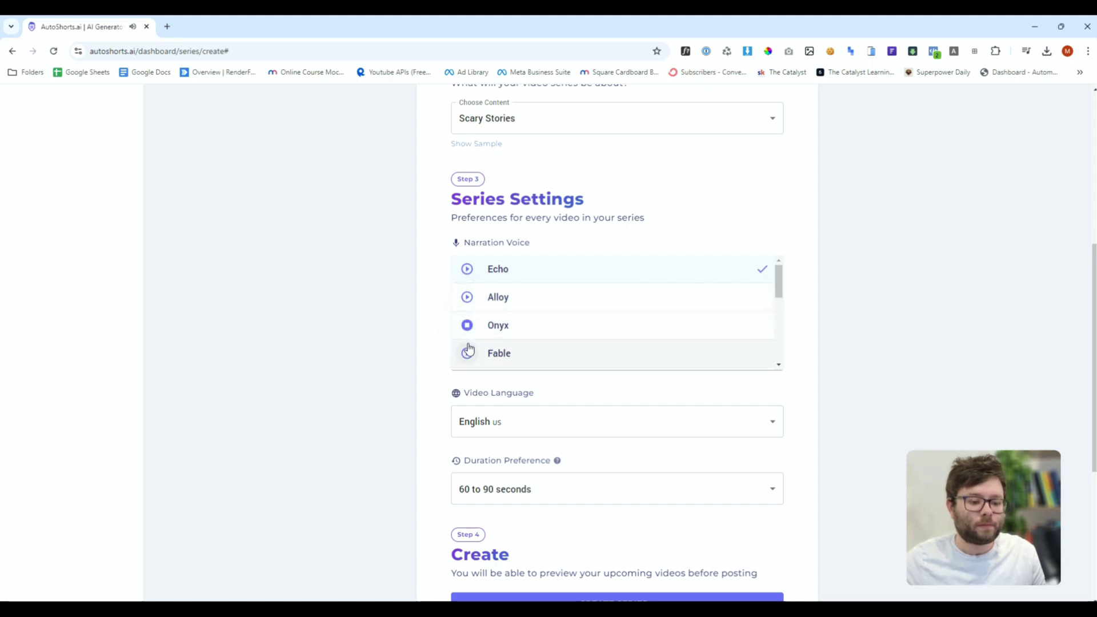
pyautogui.click(468, 353)
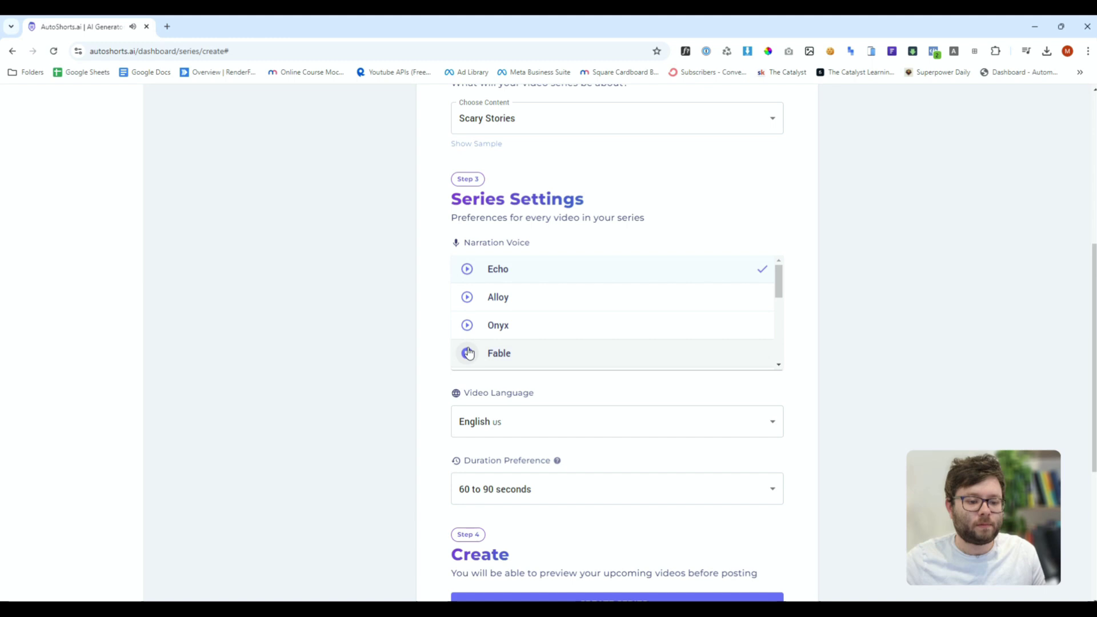
pyautogui.click(467, 269)
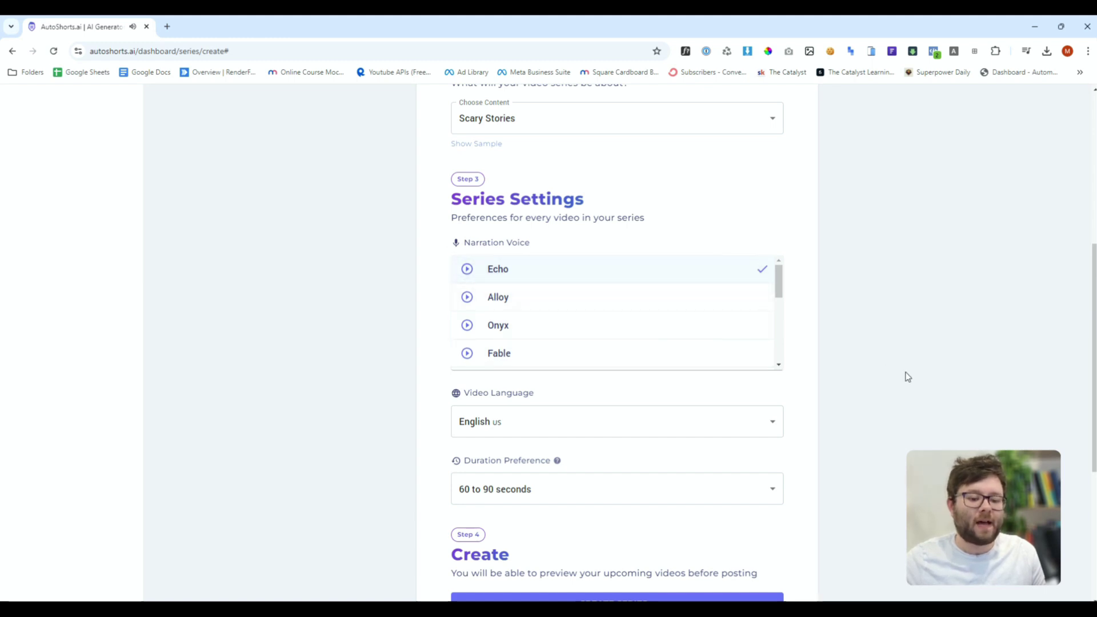
# Keep English US as the video language and bring up the duration choices
pyautogui.scroll(-4, 571, 194)
pyautogui.click(569, 190)
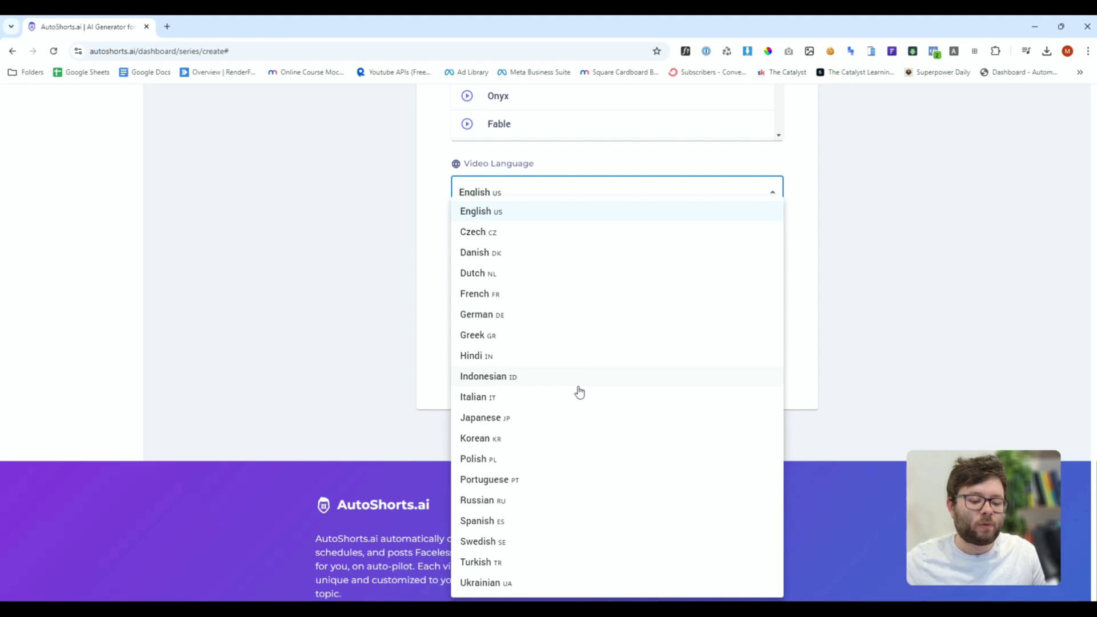
pyautogui.press('Escape')
pyautogui.click(571, 260)
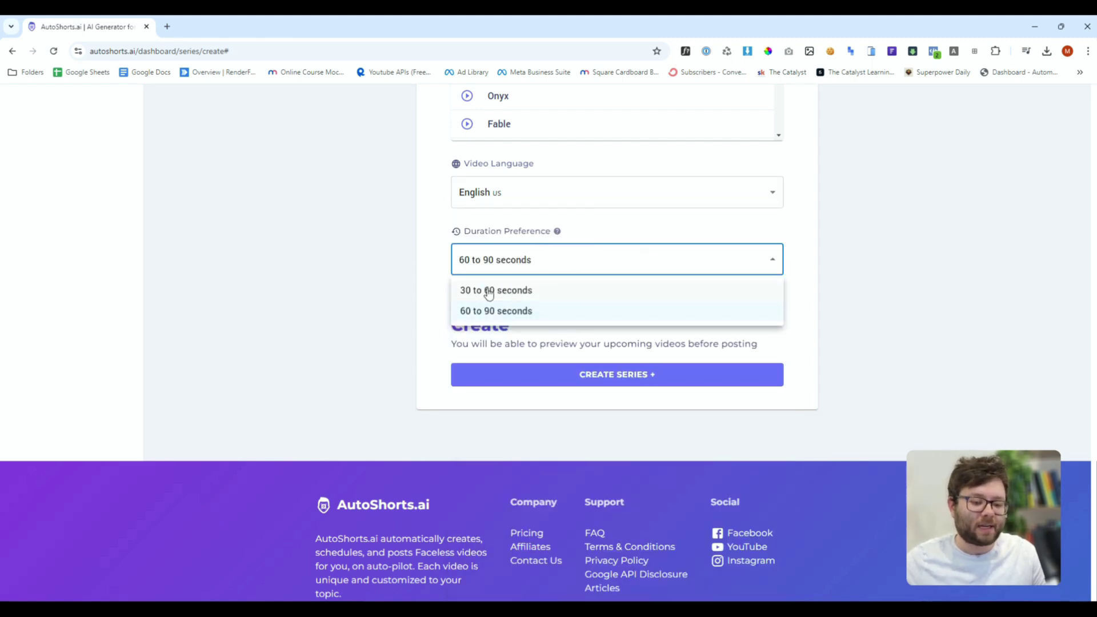
# Set the duration to 30 to 60 seconds and create the Scary Stories series
pyautogui.click(489, 291)
pyautogui.click(617, 375)
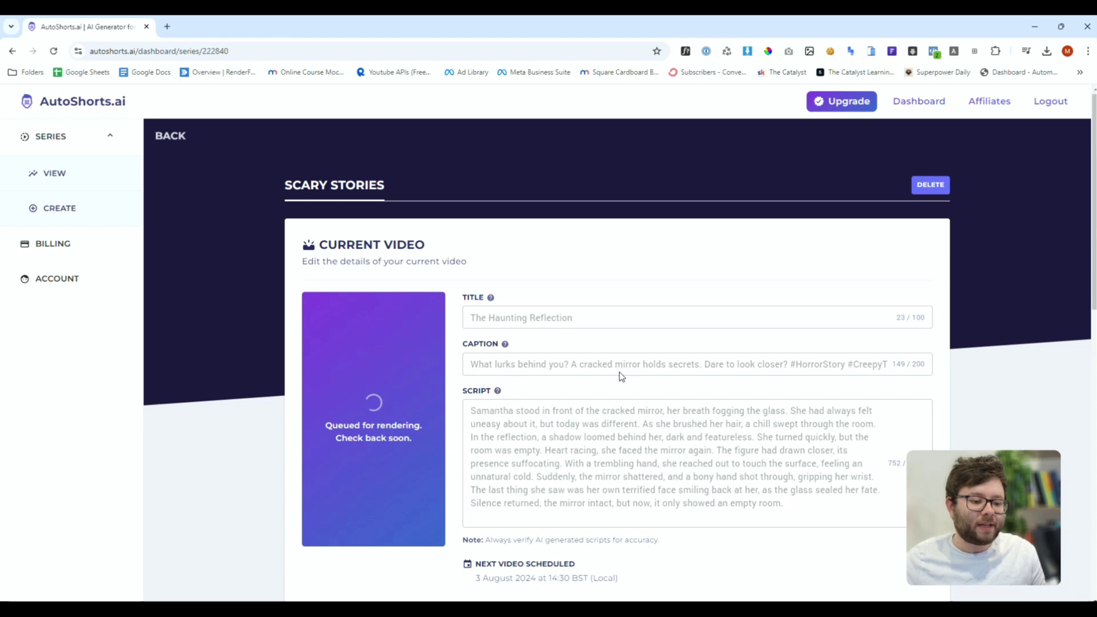
pyautogui.scroll(-1, 619, 376)
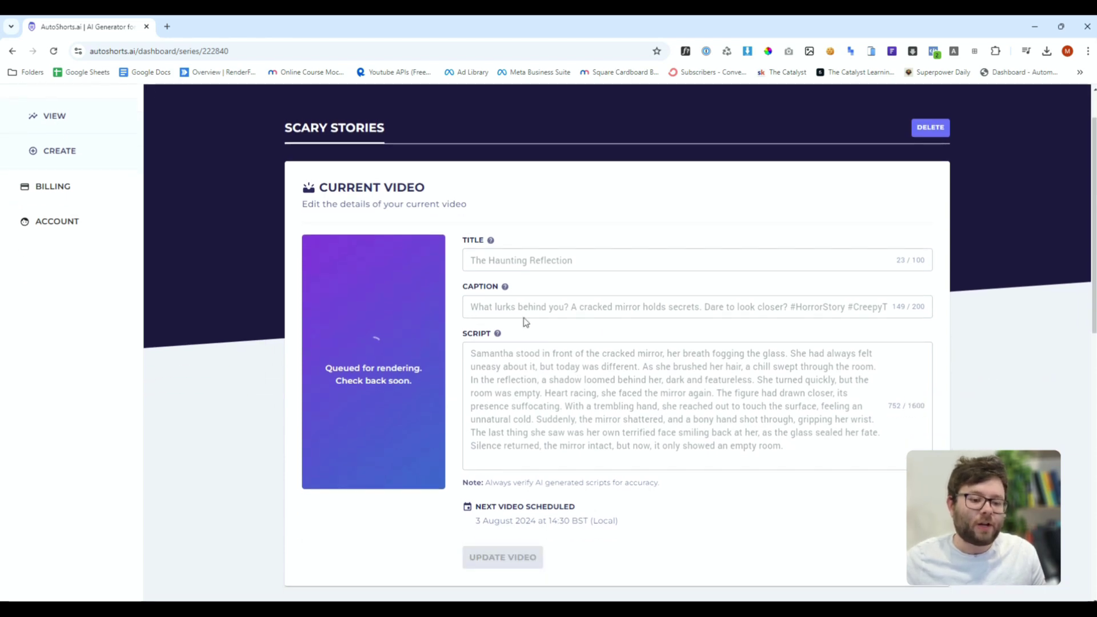
# Review the first video's title, caption hashtags, script and next scheduled video heading
pyautogui.moveTo(482, 261); pyautogui.dragTo(587, 266)
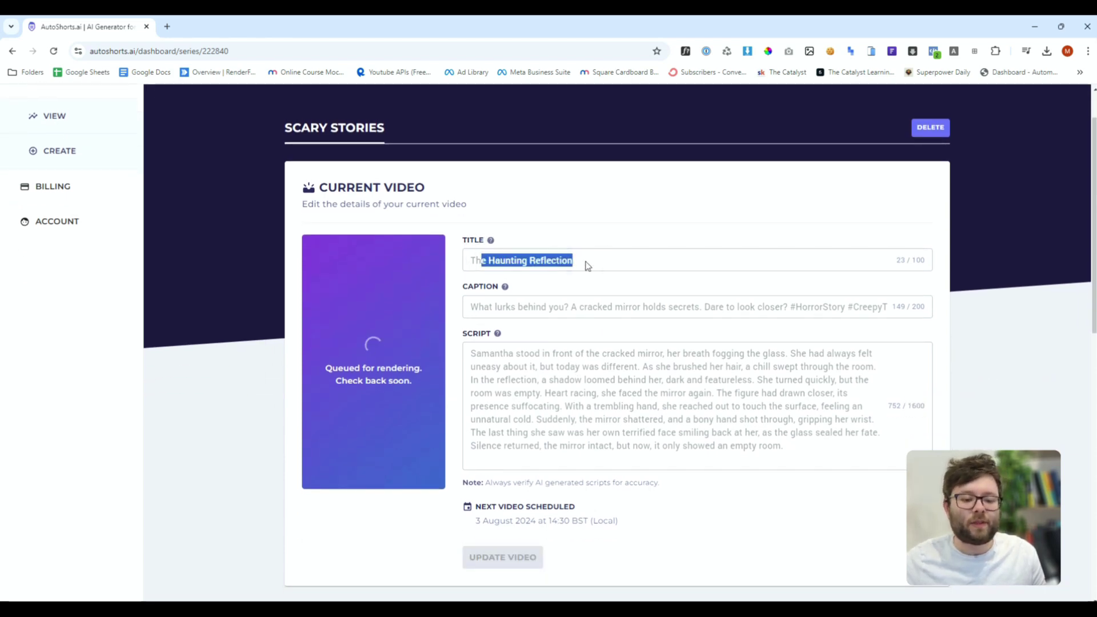
pyautogui.scroll(-2, 551, 301)
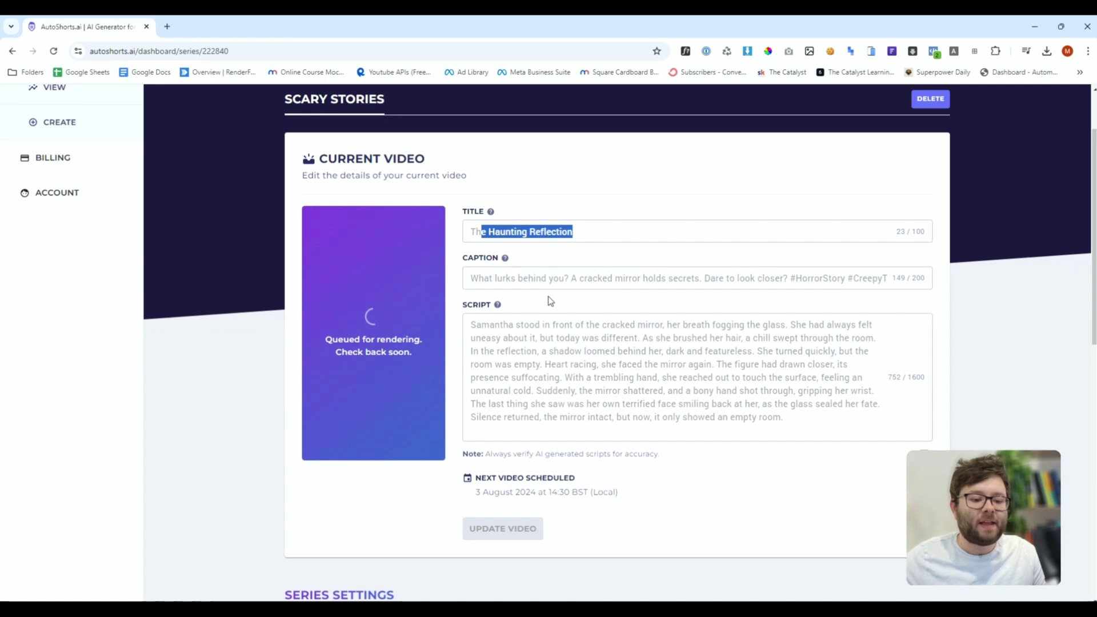
pyautogui.moveTo(484, 193); pyautogui.dragTo(570, 194)
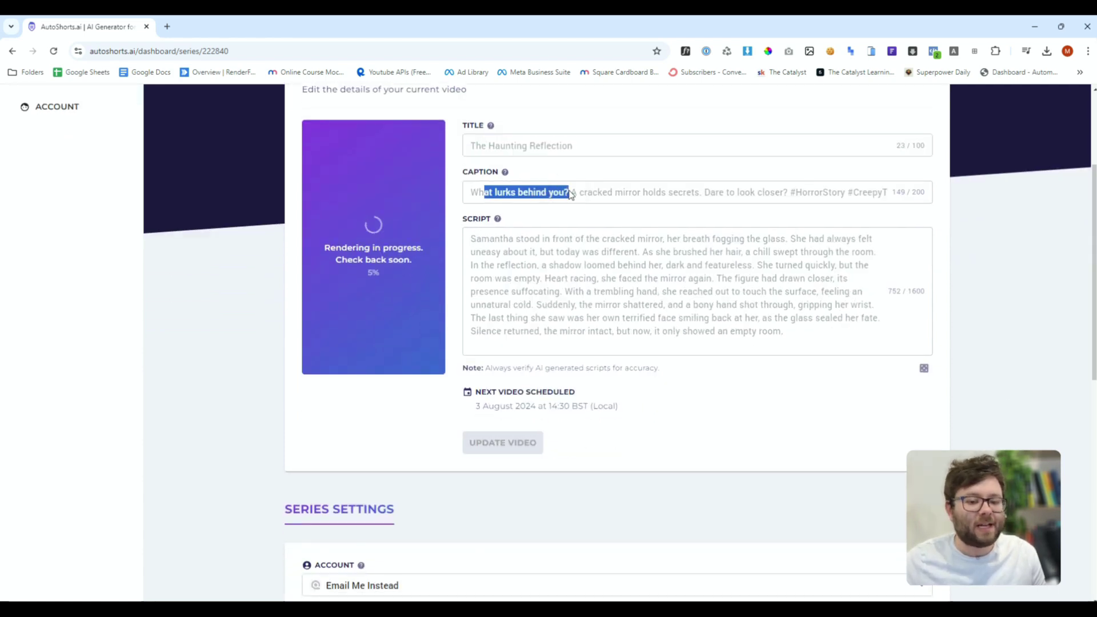
pyautogui.moveTo(836, 192); pyautogui.dragTo(911, 201)
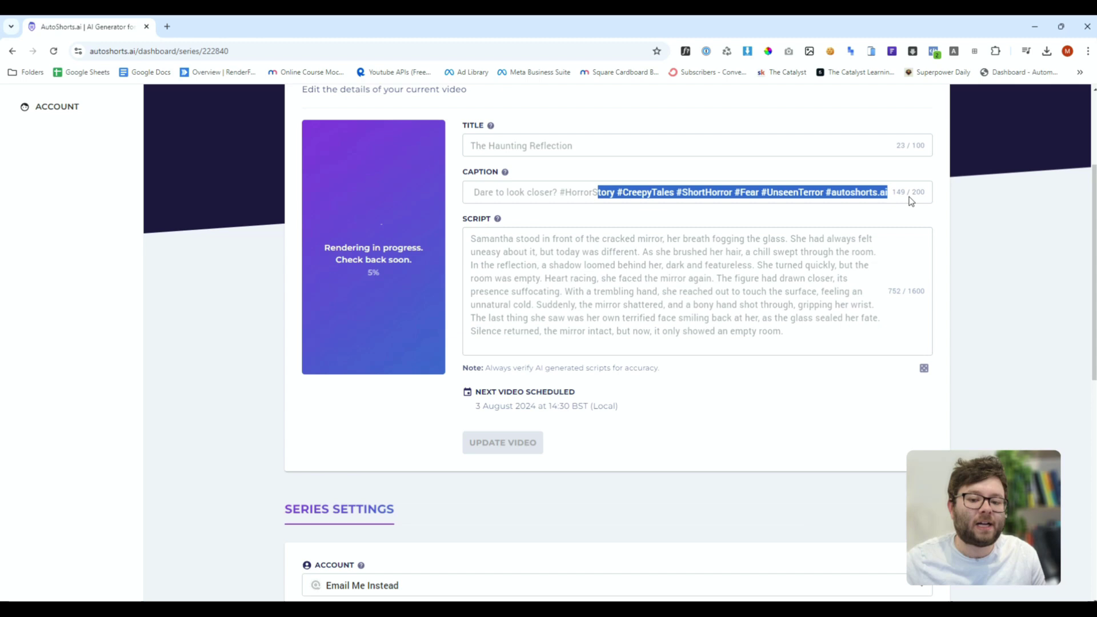
pyautogui.moveTo(481, 239); pyautogui.dragTo(801, 338)
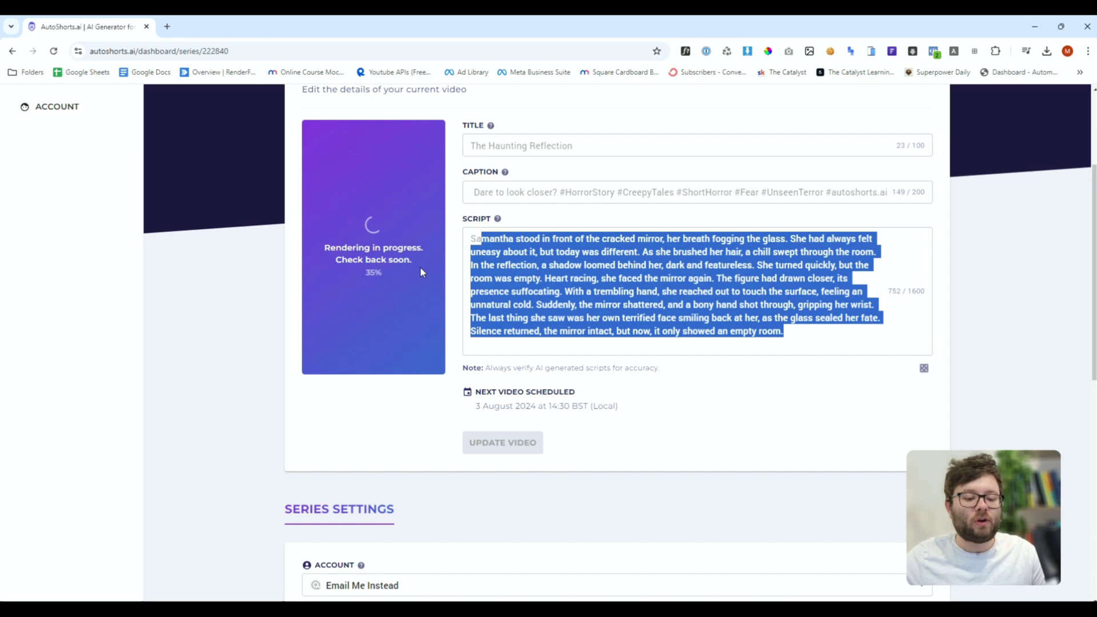
pyautogui.scroll(1, 420, 266)
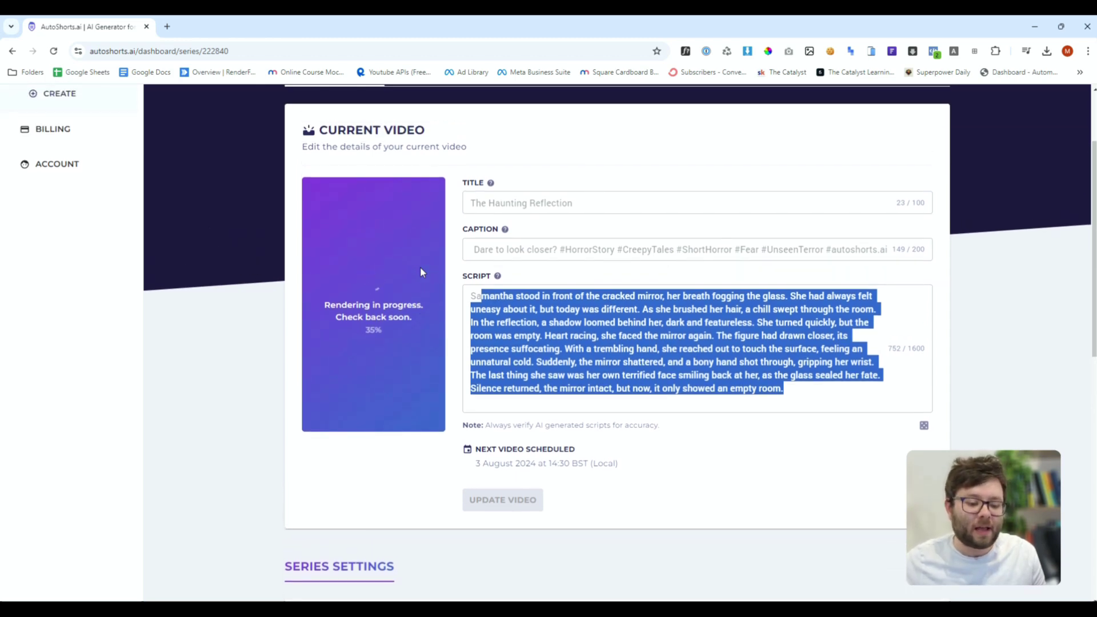
pyautogui.scroll(-1, 532, 325)
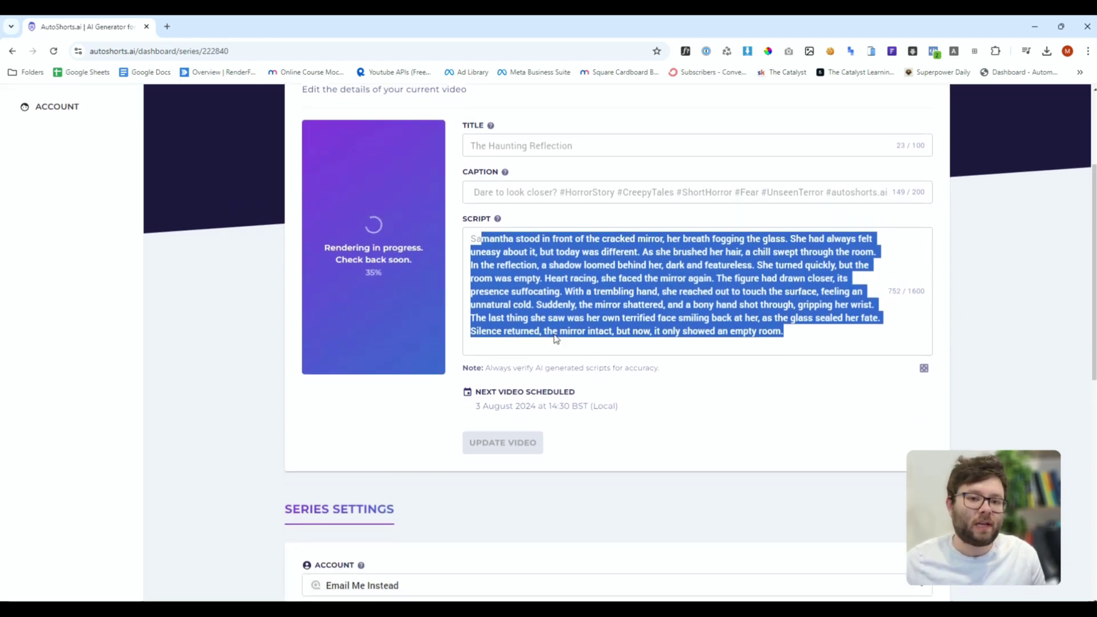
pyautogui.moveTo(474, 392); pyautogui.dragTo(596, 395)
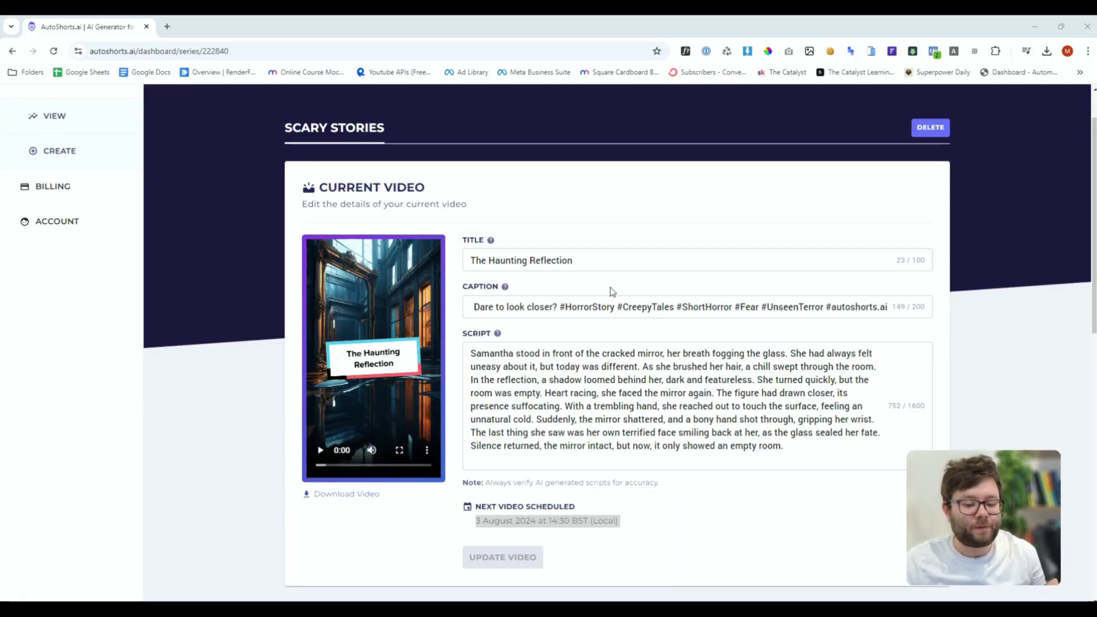
# Download 'The Haunting Reflection' and play it from the start in Media Player
pyautogui.click(363, 497)
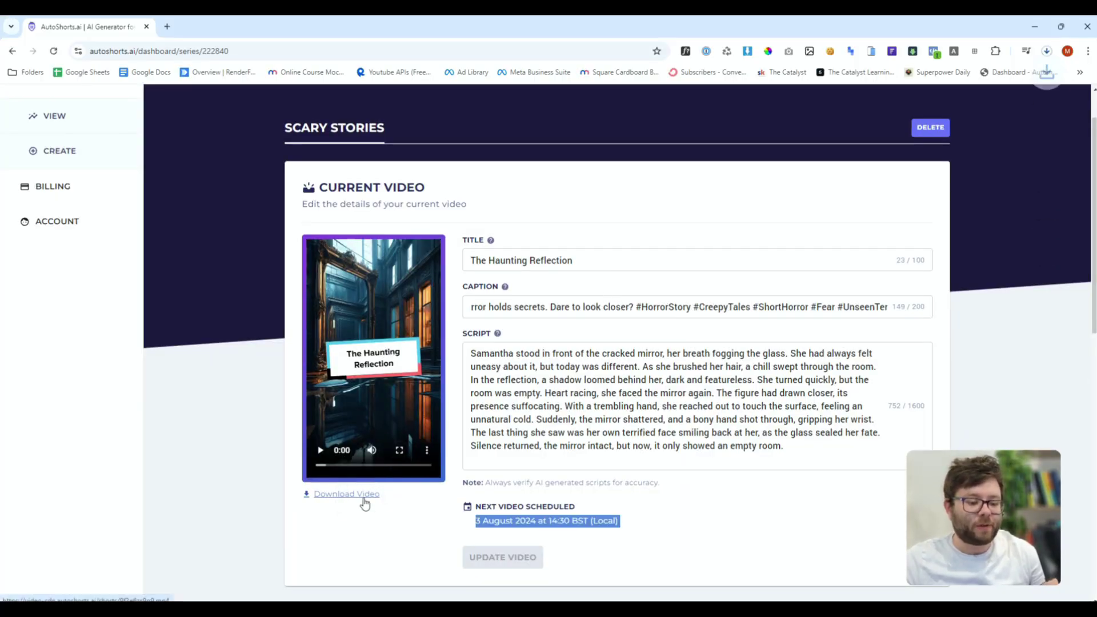
pyautogui.click(965, 87)
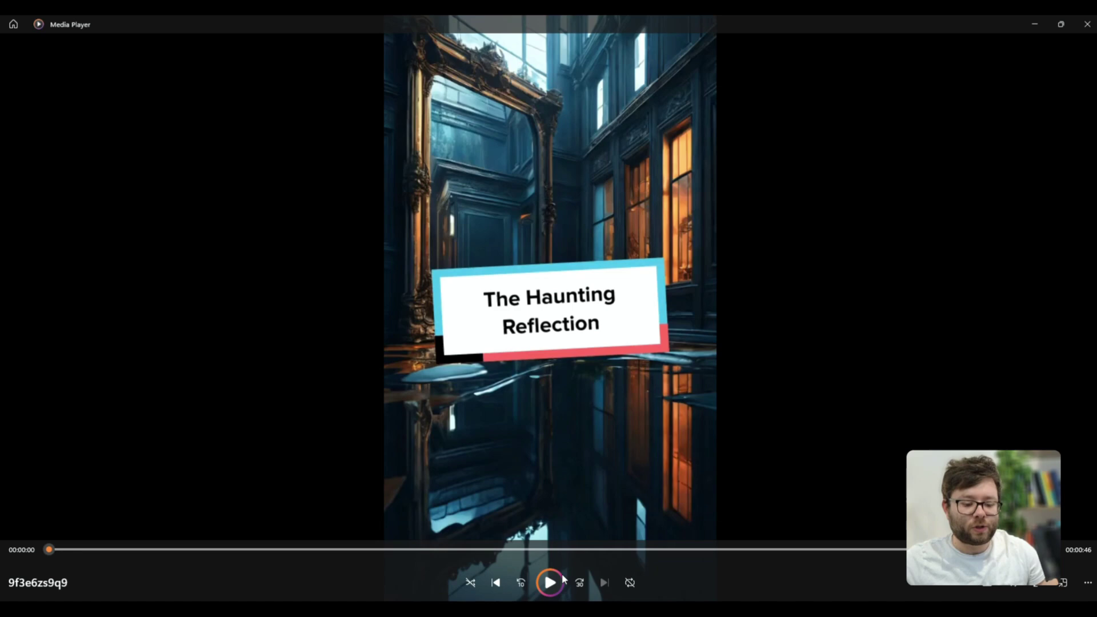
pyautogui.click(561, 580)
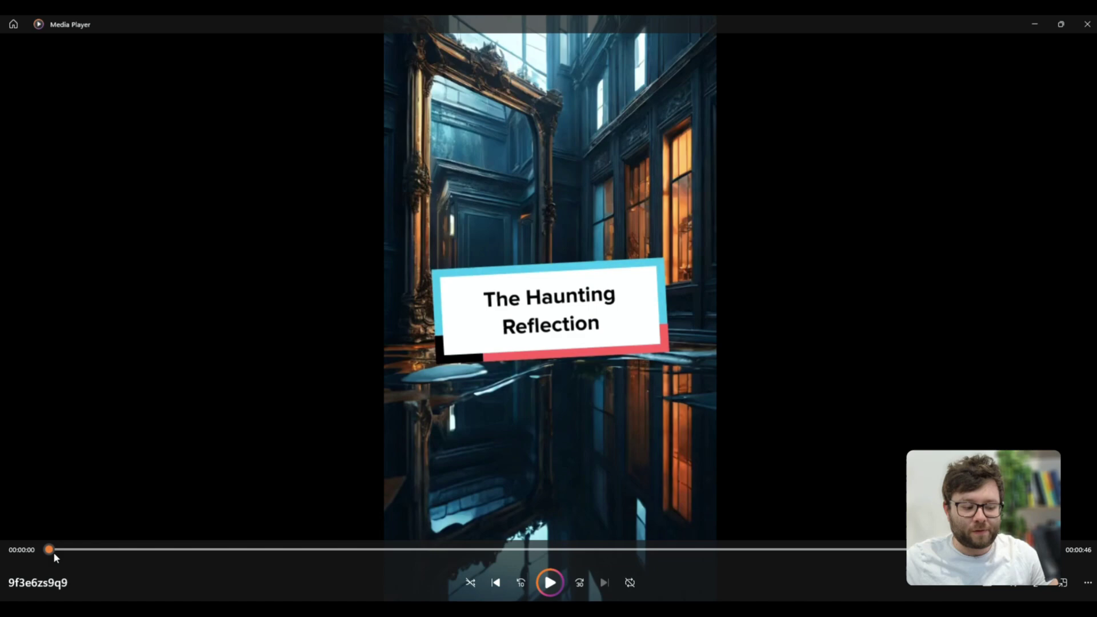
# Scrub through the video's scenes, ending at 0:25 on the 'WITH A TREMBLING' caption
pyautogui.moveTo(54, 552); pyautogui.dragTo(204, 550)
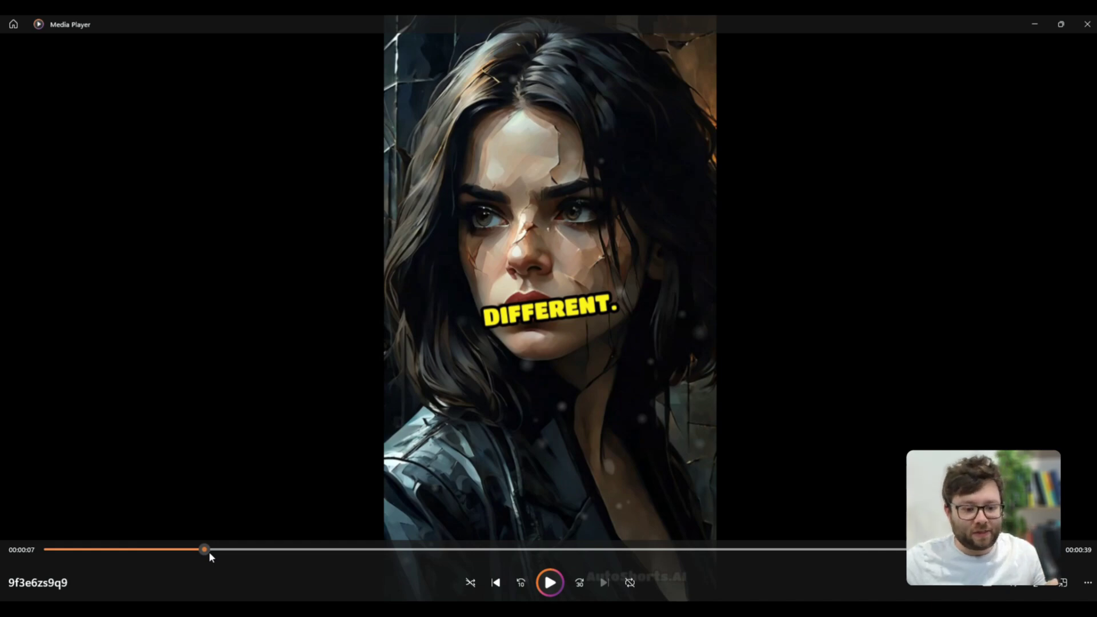
pyautogui.moveTo(210, 553); pyautogui.dragTo(675, 538)
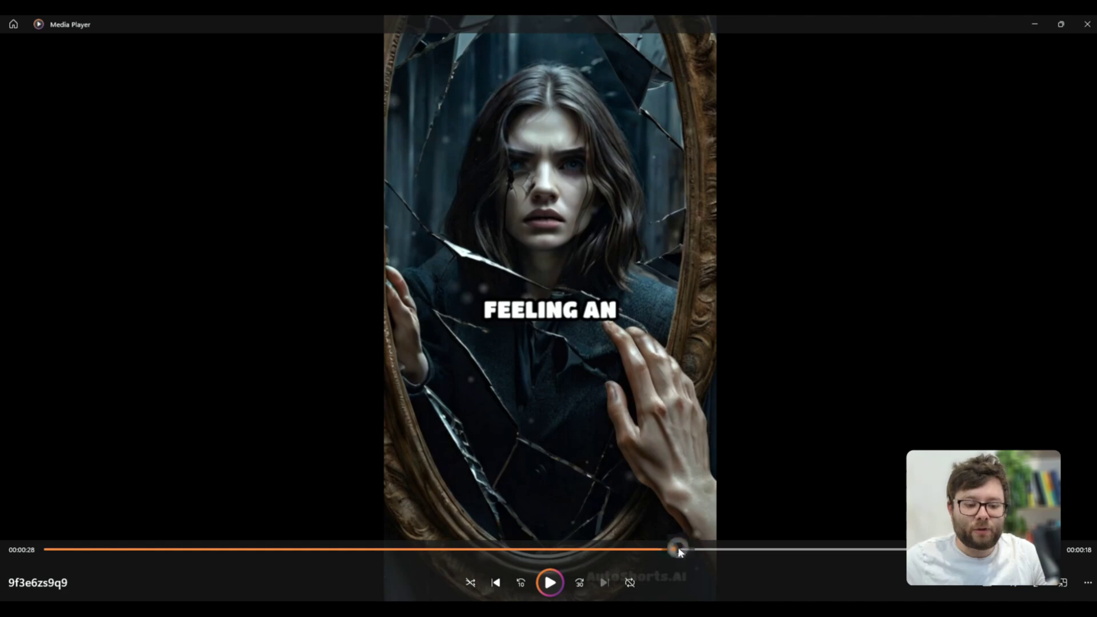
pyautogui.moveTo(678, 542); pyautogui.dragTo(377, 560)
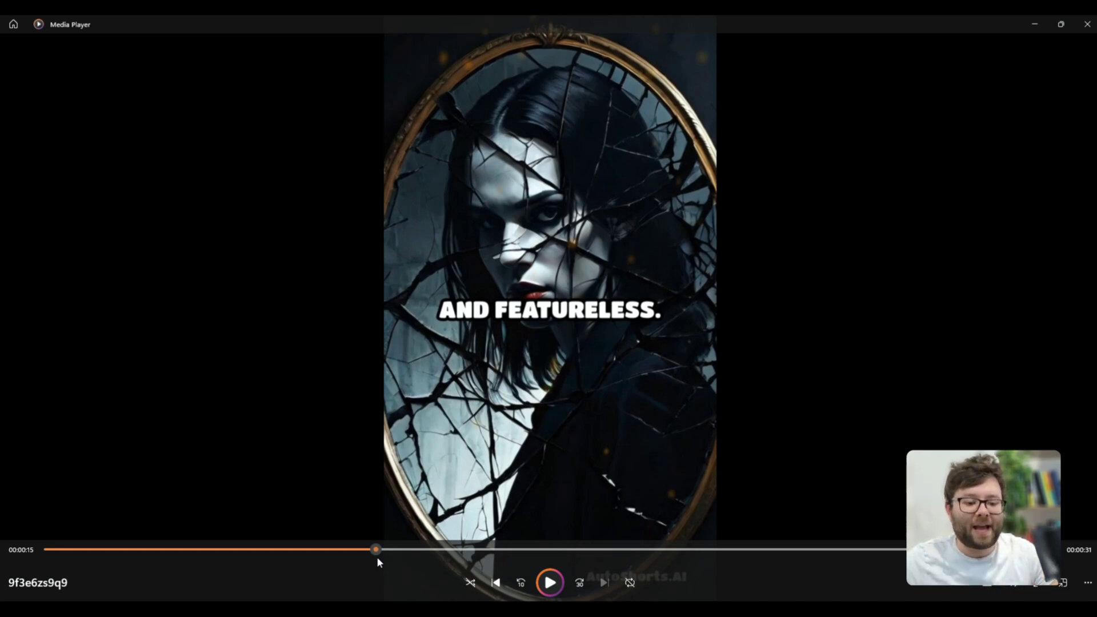
pyautogui.moveTo(377, 561); pyautogui.dragTo(600, 563)
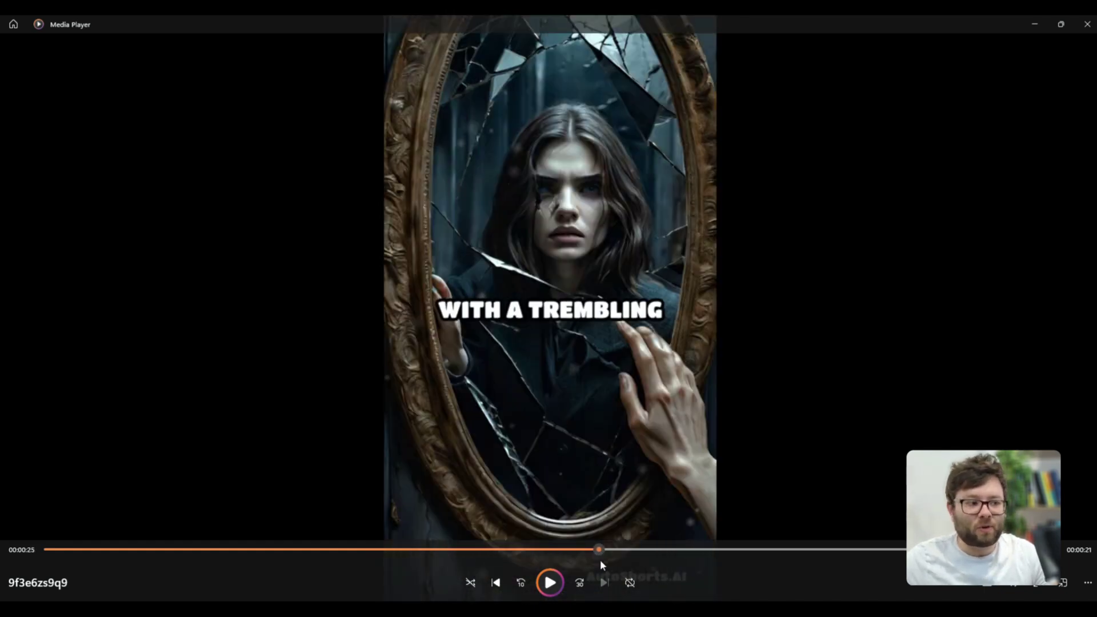